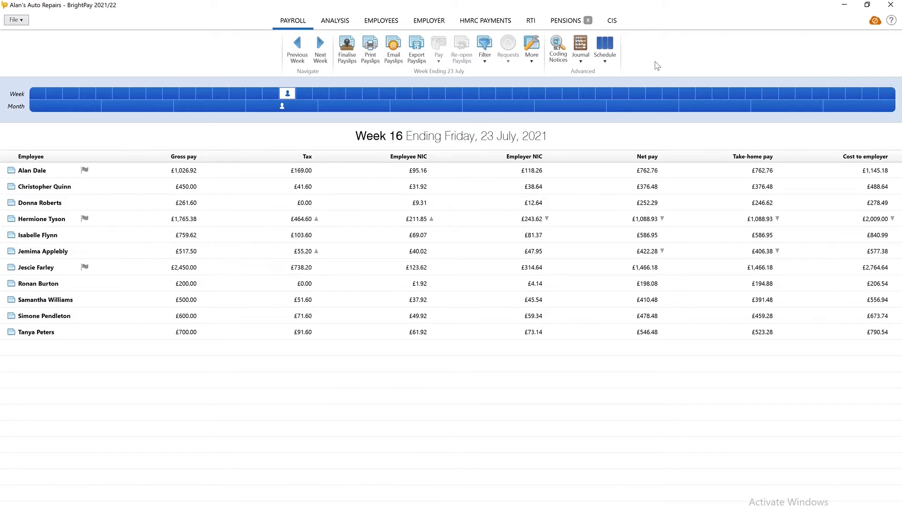
Start a KashFlow payroll journal from the Journal options in the Advanced group.
left_click(586, 63)
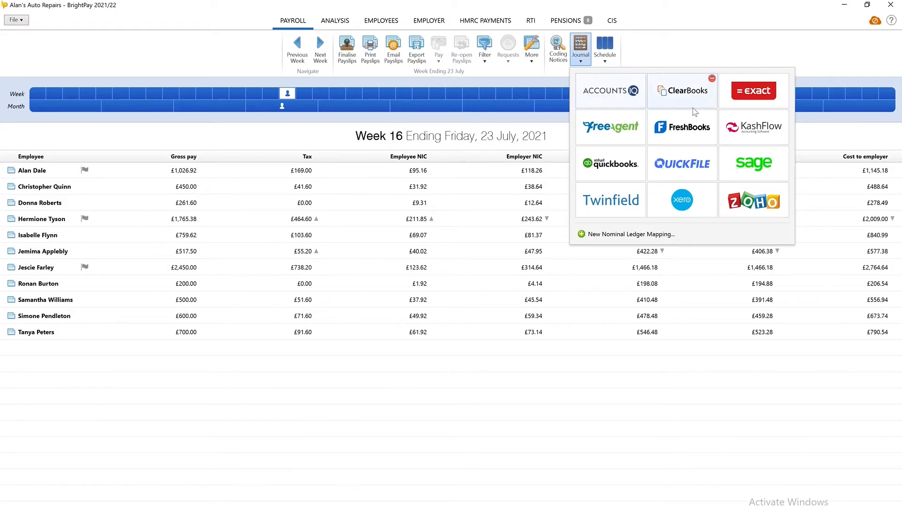
left_click(744, 131)
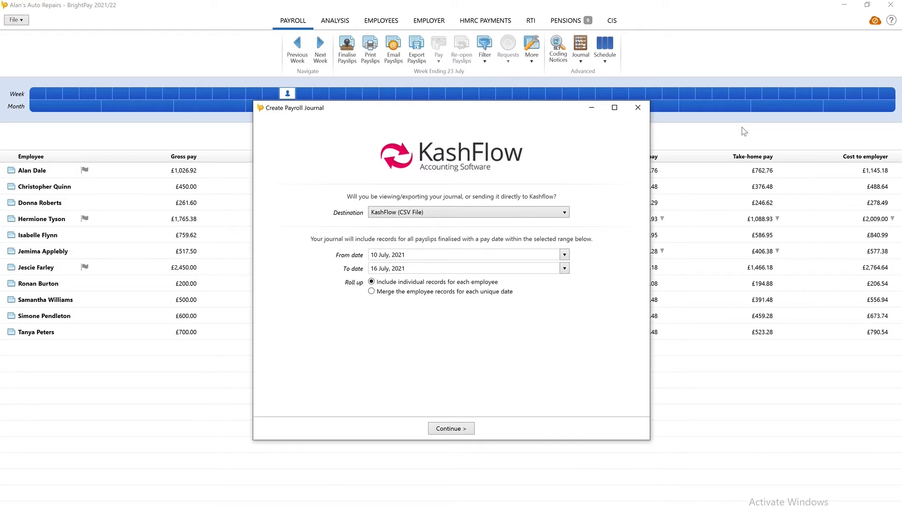
Set destination KashFlow (API), dates 1 June to 30 June 2021, and the Merge roll-up option.
left_click(565, 212)
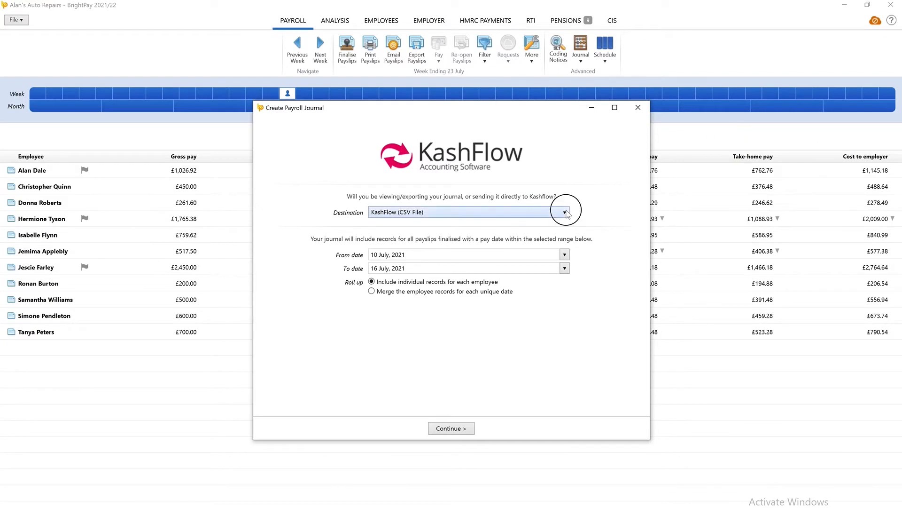
left_click(564, 234)
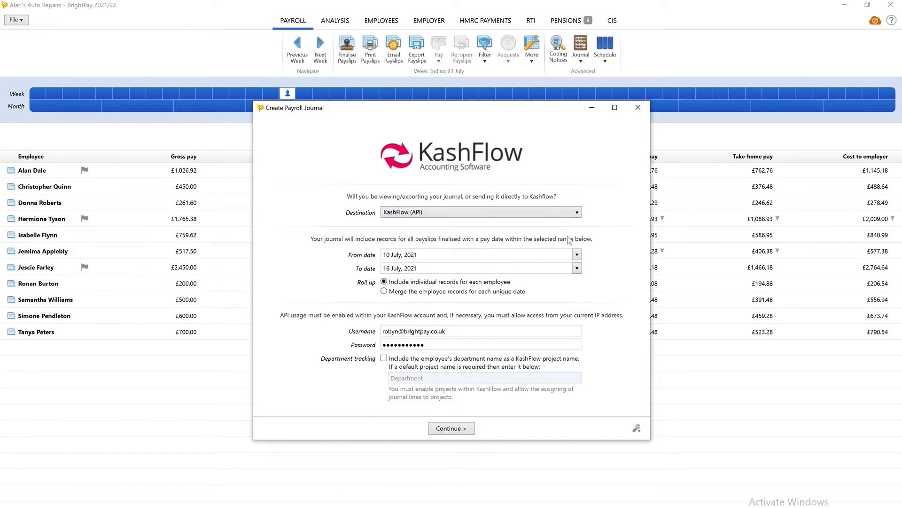
left_click(577, 255)
left_click(583, 269)
left_click(596, 293)
left_click(577, 268)
left_click(580, 283)
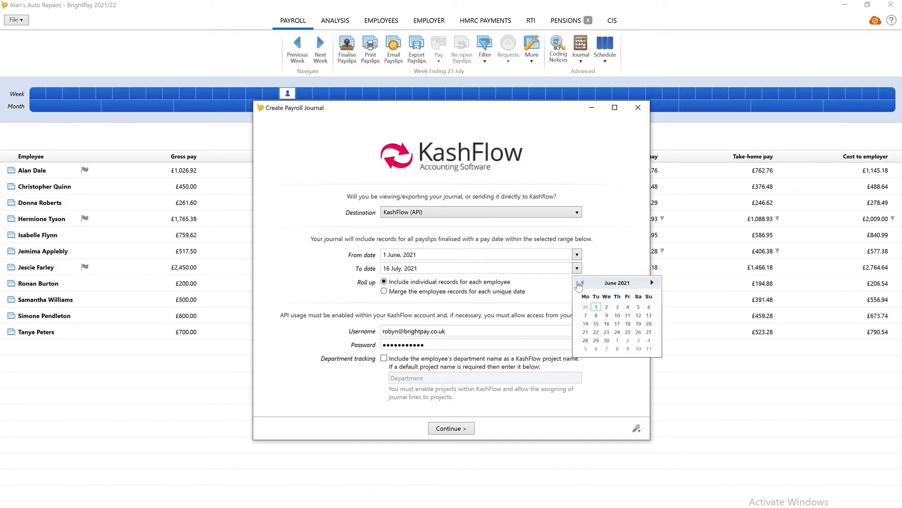
left_click(605, 340)
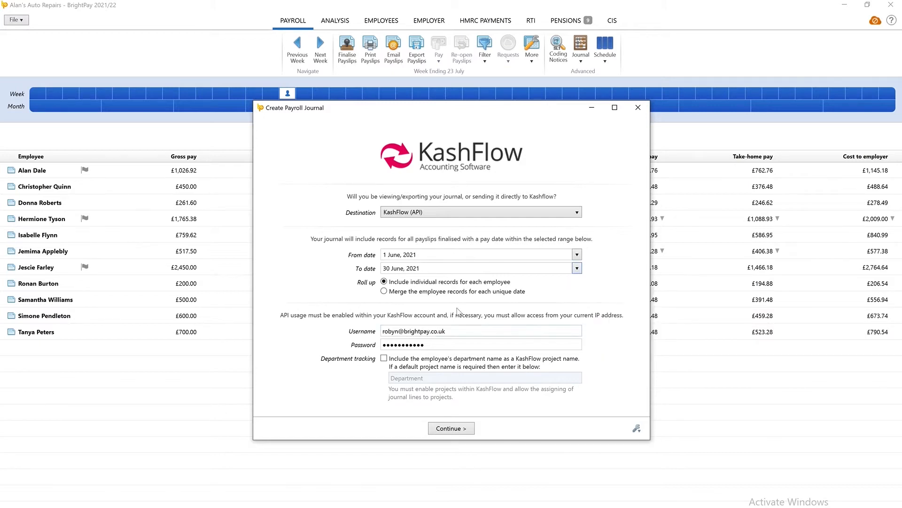
left_click(384, 292)
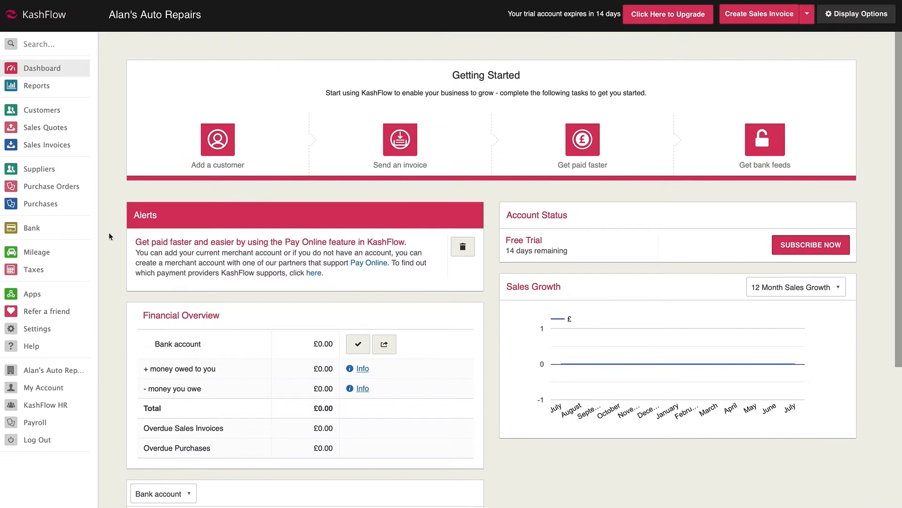
Tick Enabled in KashFlow's API Settings under Apps.
left_click(60, 294)
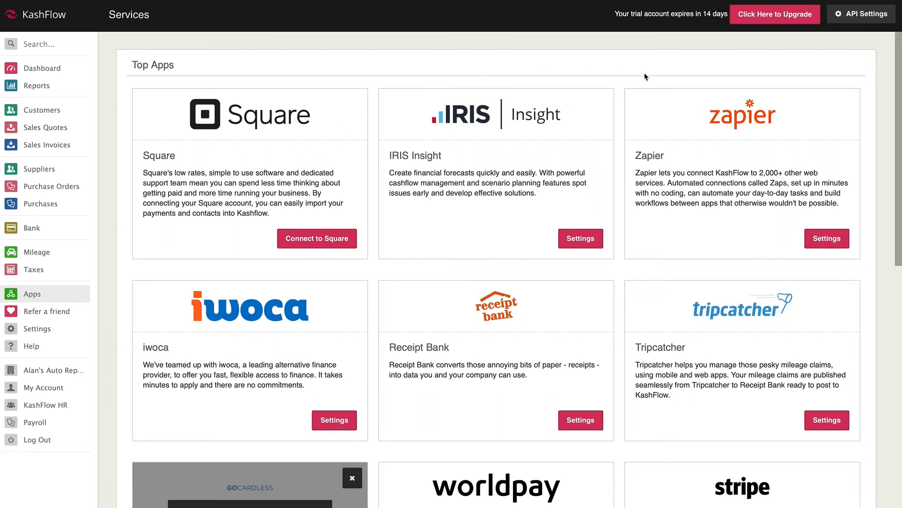
left_click(852, 15)
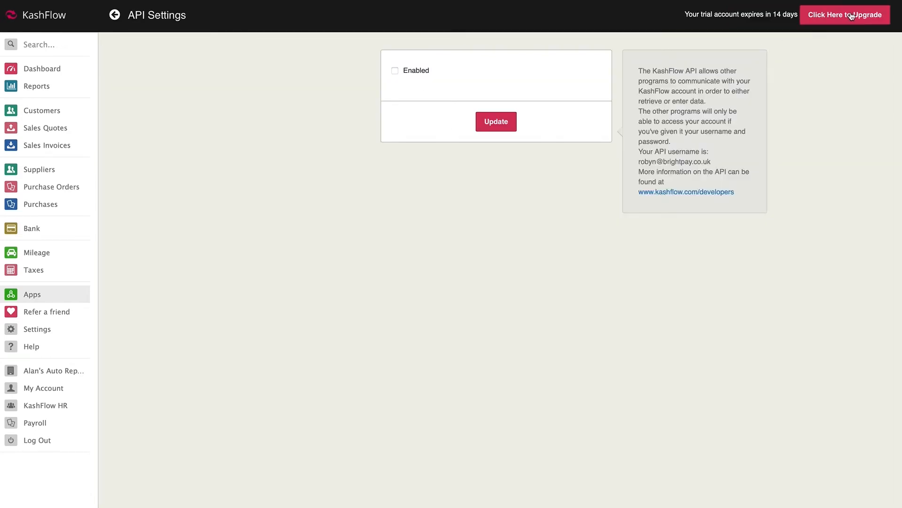
left_click(395, 70)
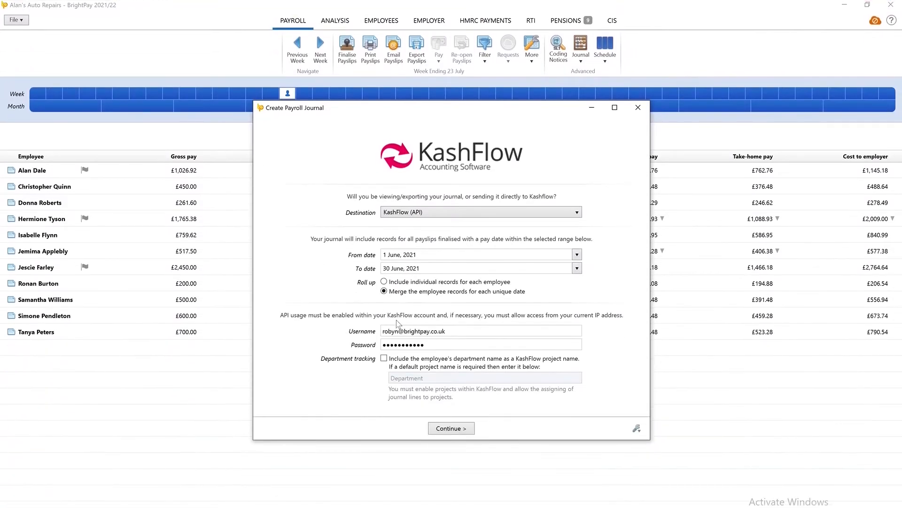
Tick Department tracking so departments are sent as KashFlow project names.
left_click(385, 359)
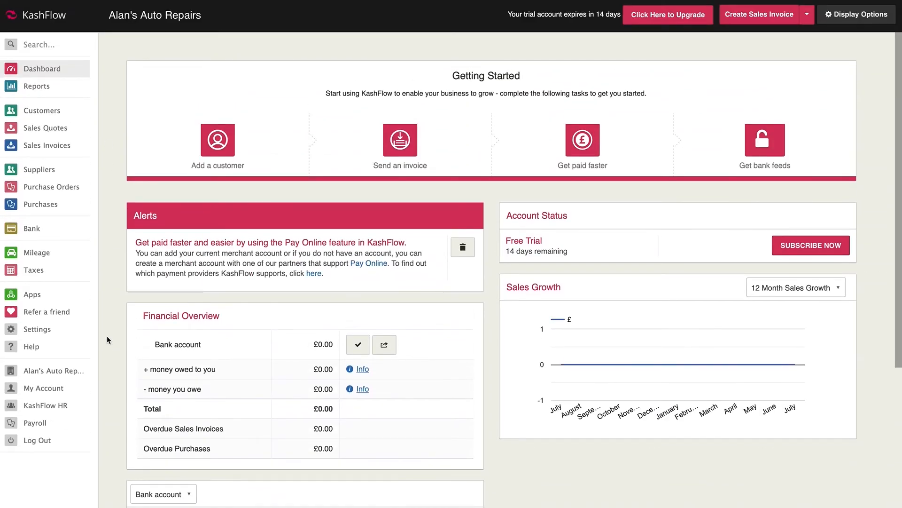
Tick Enable Projects in KashFlow's Project Settings and save the settings.
left_click(51, 330)
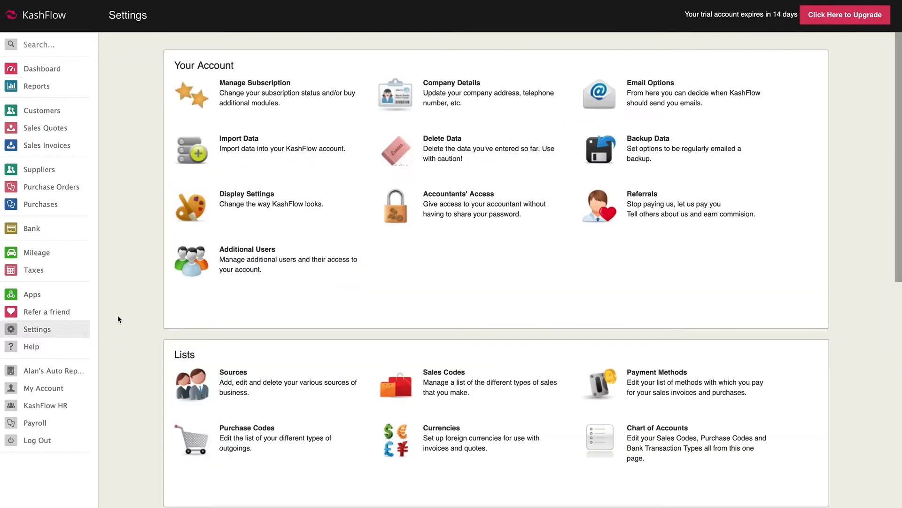
scroll(119, 310, "down", 9)
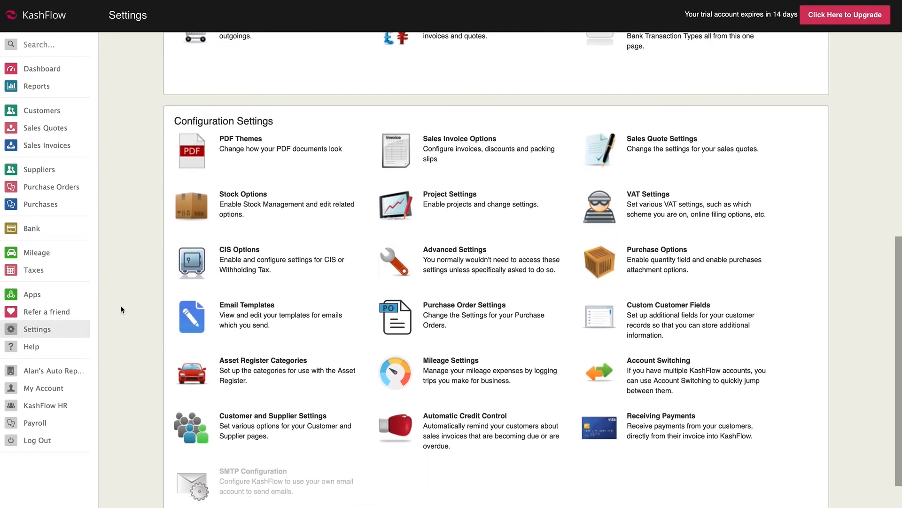
left_click(451, 203)
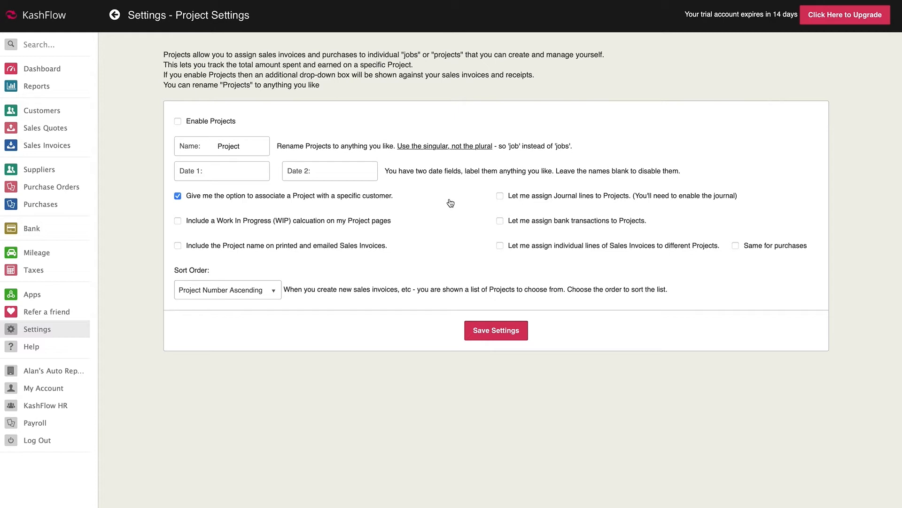
left_click(177, 122)
left_click(479, 328)
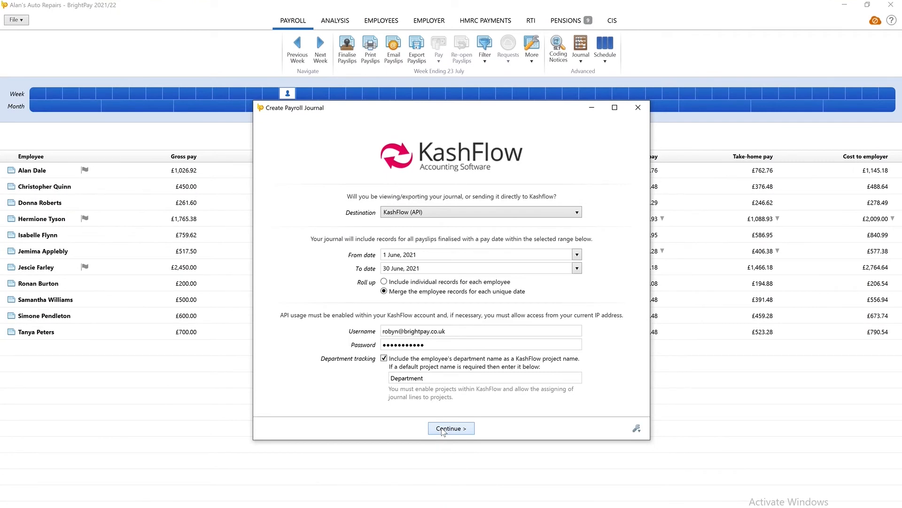
On the nominal ledger mapping, keep Employer NICs mapped to 25600 - Employers NIC.
left_click(443, 429)
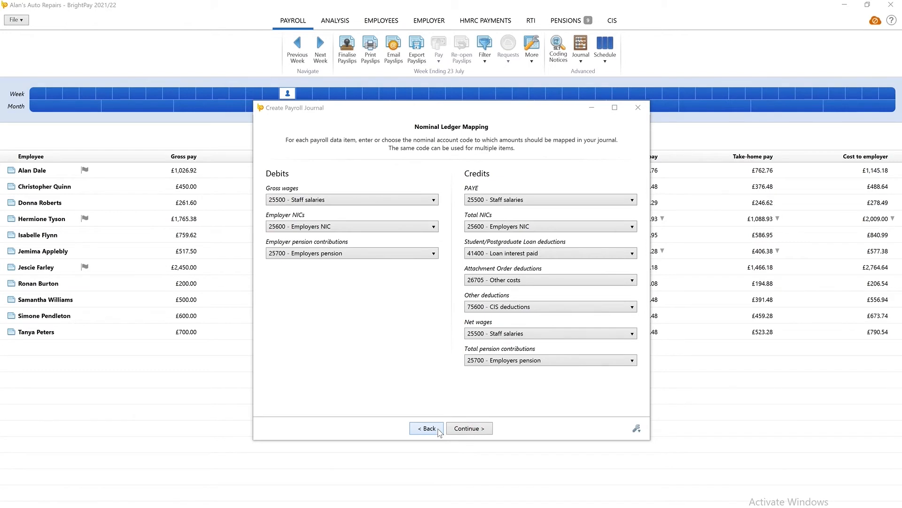
left_click(426, 227)
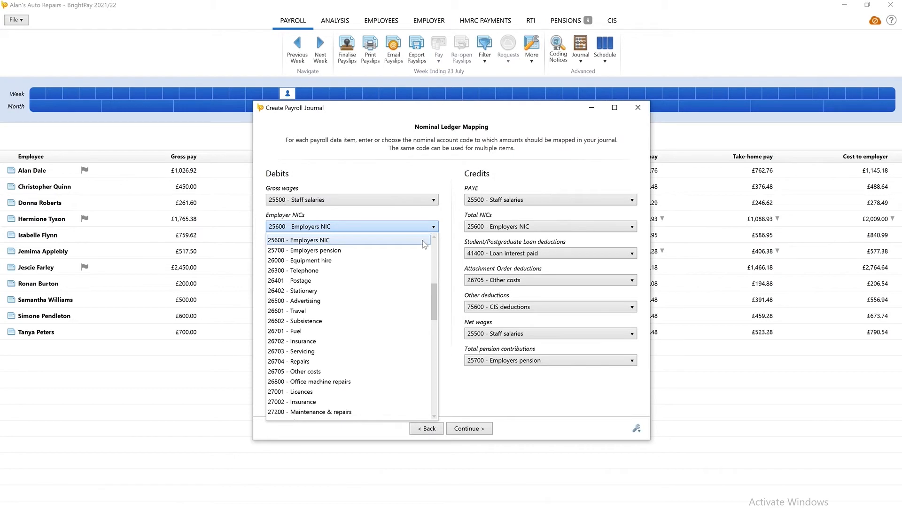
scroll(424, 242, "up", 1)
left_click(425, 248)
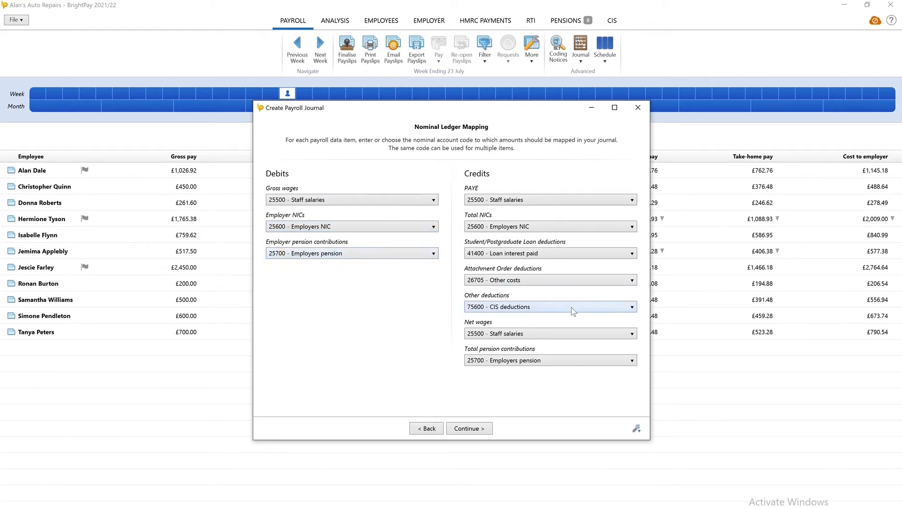
Map Attachment Order deductions to 27002 - Insurance and continue to the variations page.
left_click(581, 282)
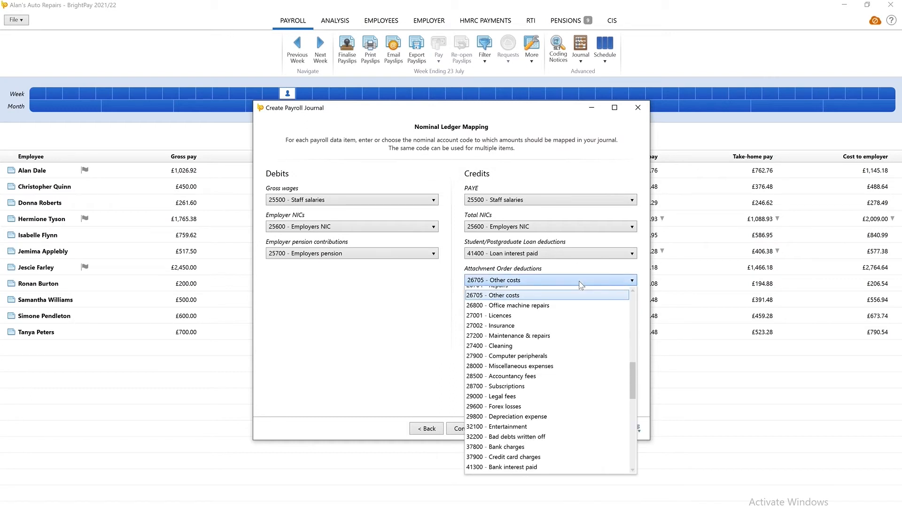
scroll(579, 306, "up", 1)
left_click(577, 328)
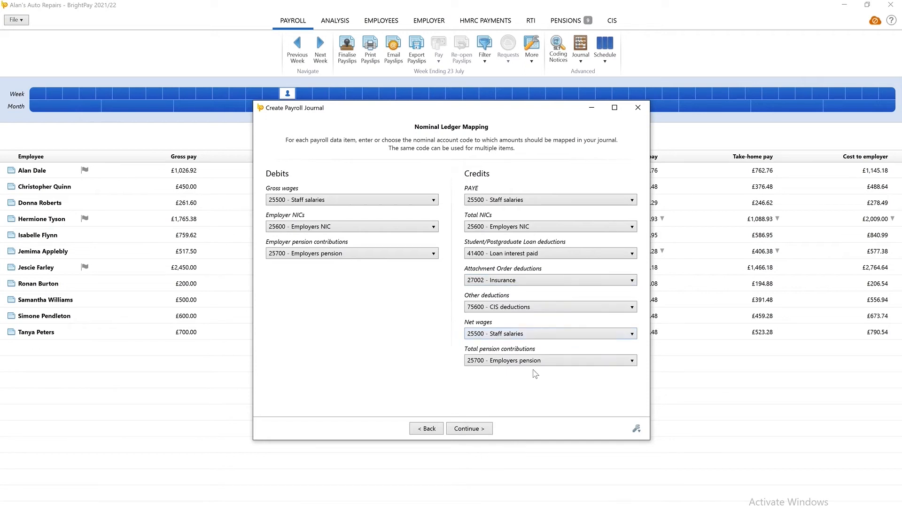
left_click(483, 431)
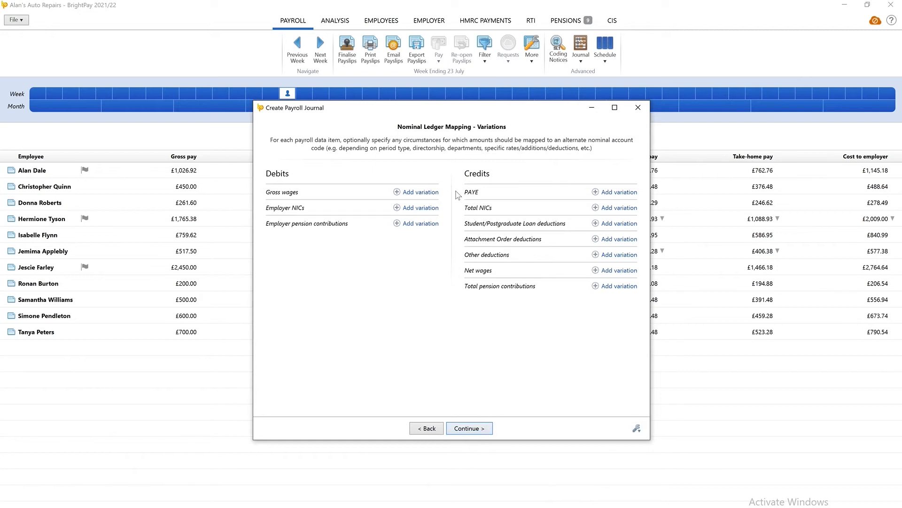
Add a mapping variation for the Gross wages debit line.
left_click(435, 191)
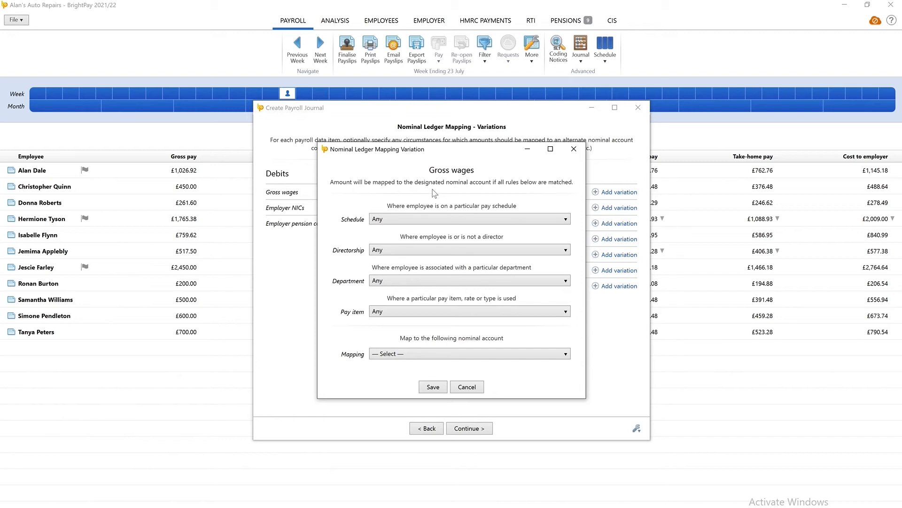
Save a Gross wages variation: Director, any period/salary rate, mapped to 25401 - Directors' salary.
left_click(563, 223)
left_click(559, 227)
left_click(562, 247)
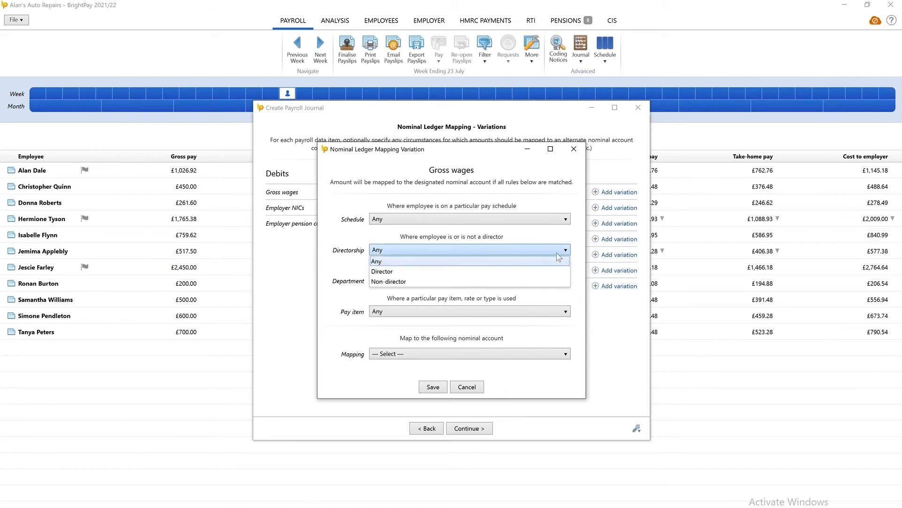
left_click(554, 273)
left_click(560, 281)
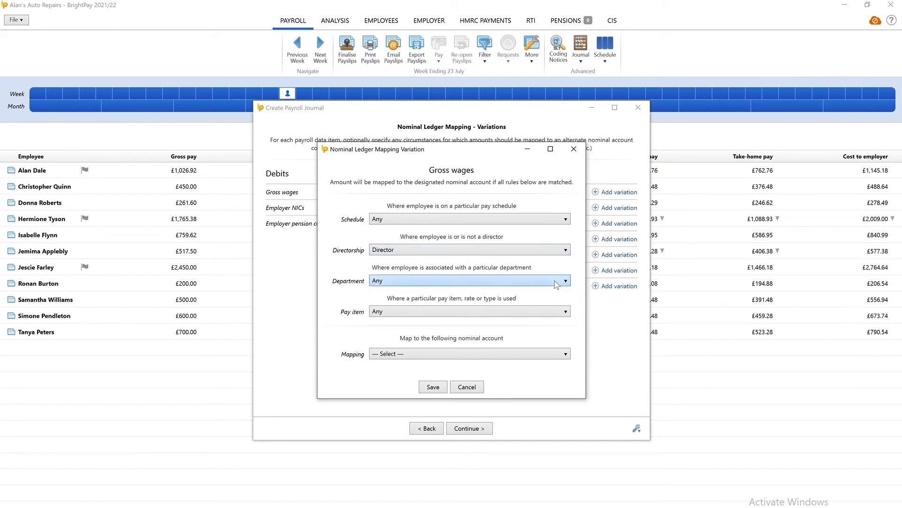
left_click(557, 292)
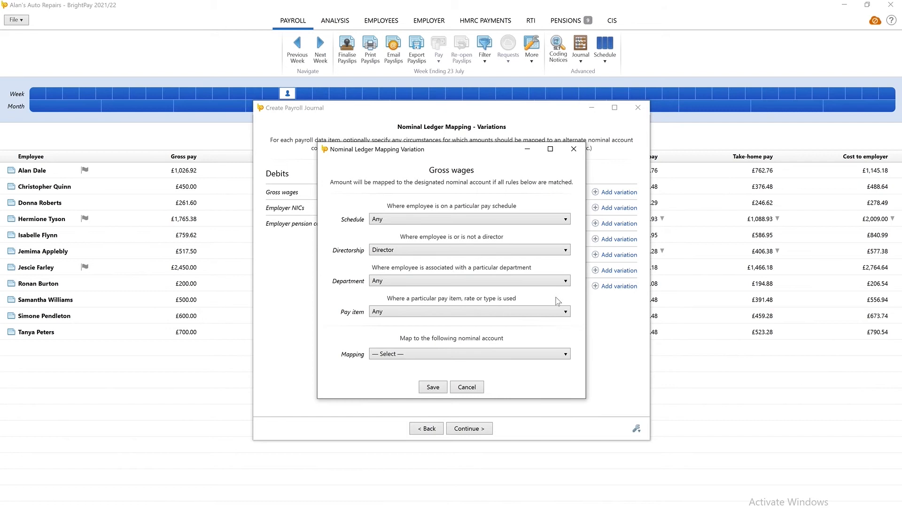
left_click(560, 312)
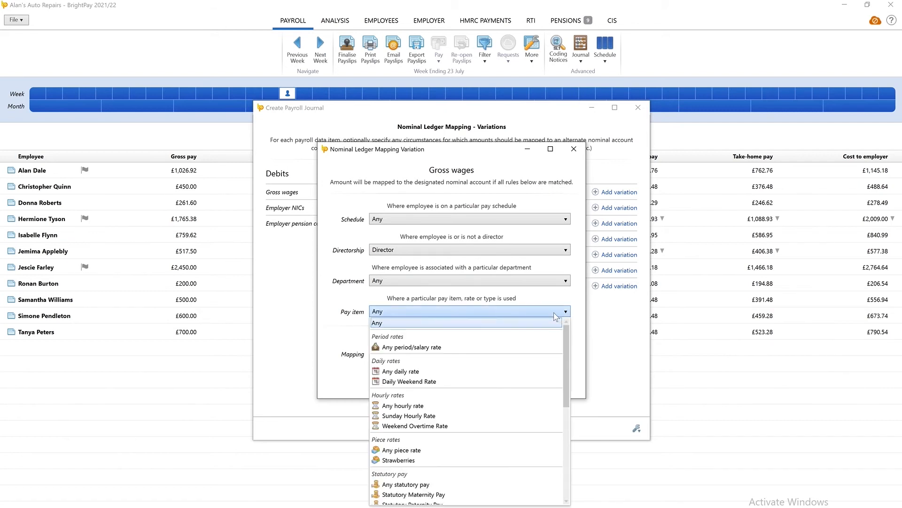
left_click(541, 347)
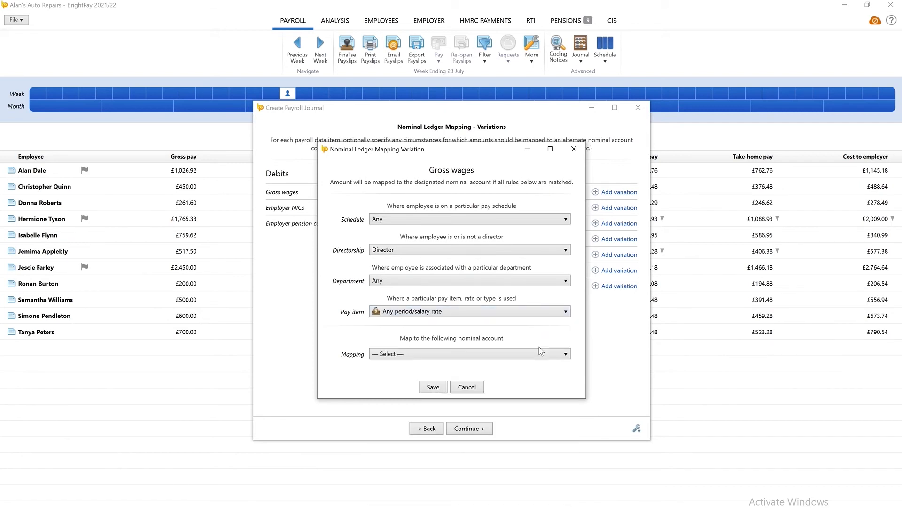
left_click(549, 355)
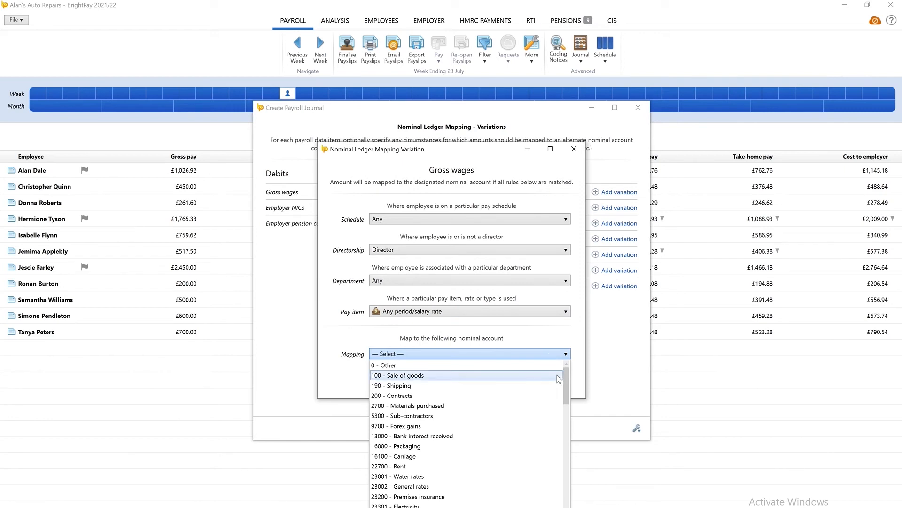
left_click_drag(566, 375, 567, 399)
left_click(458, 428)
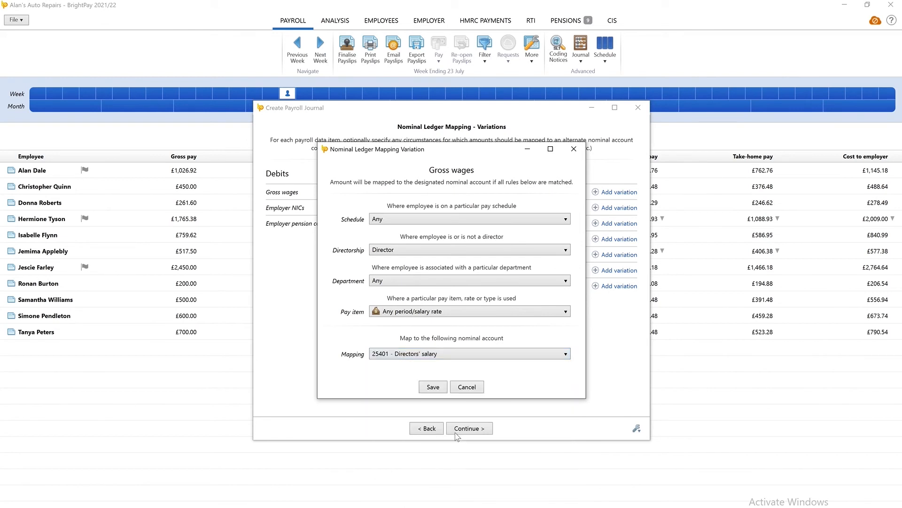
left_click(433, 387)
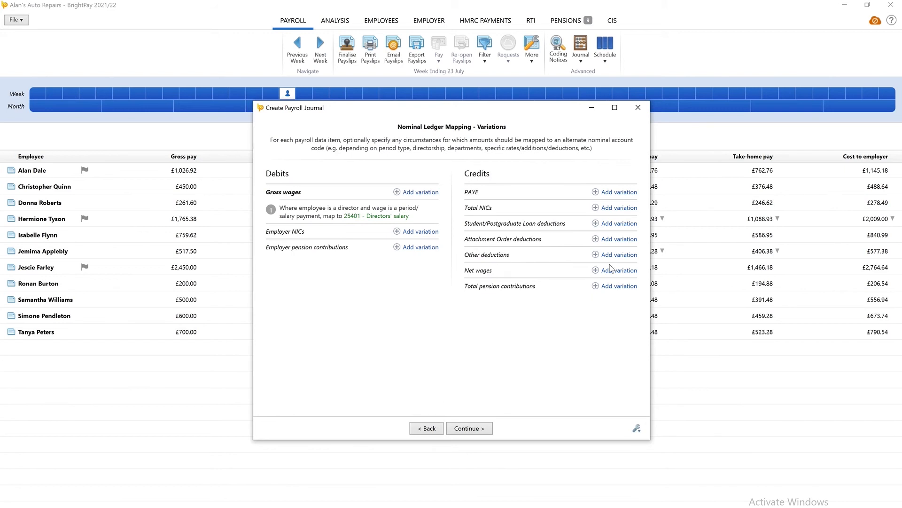
left_click(625, 254)
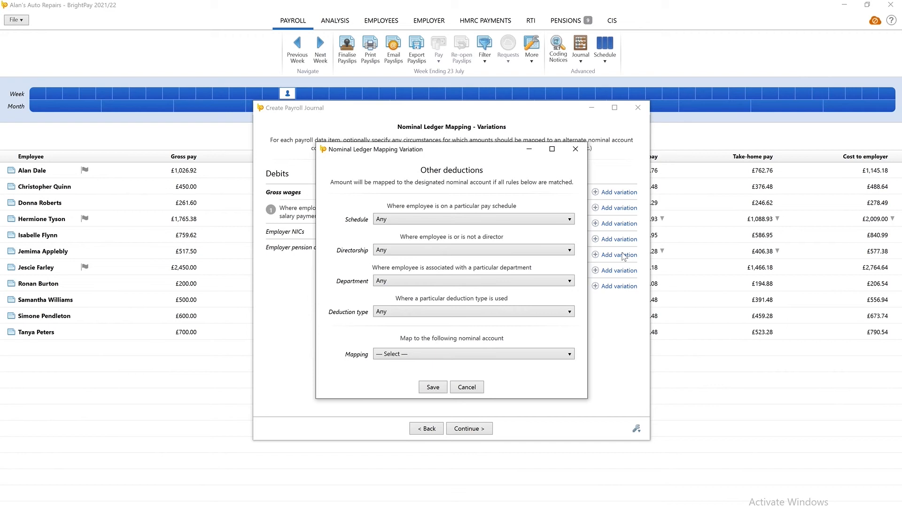
left_click(466, 386)
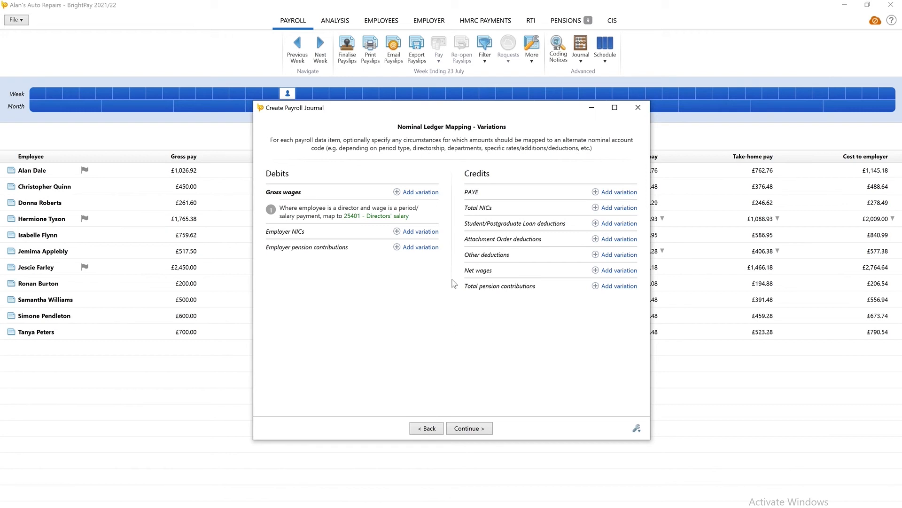
left_click(433, 210)
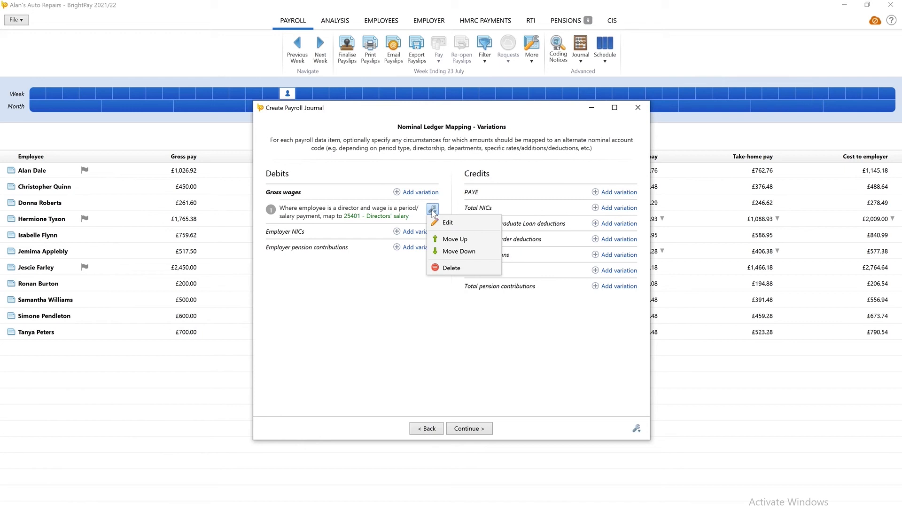
left_click(433, 209)
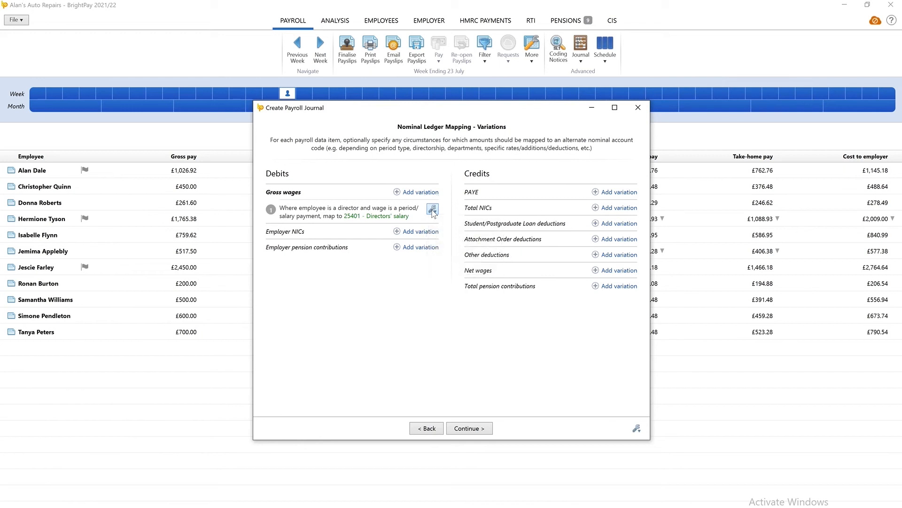
left_click(400, 217)
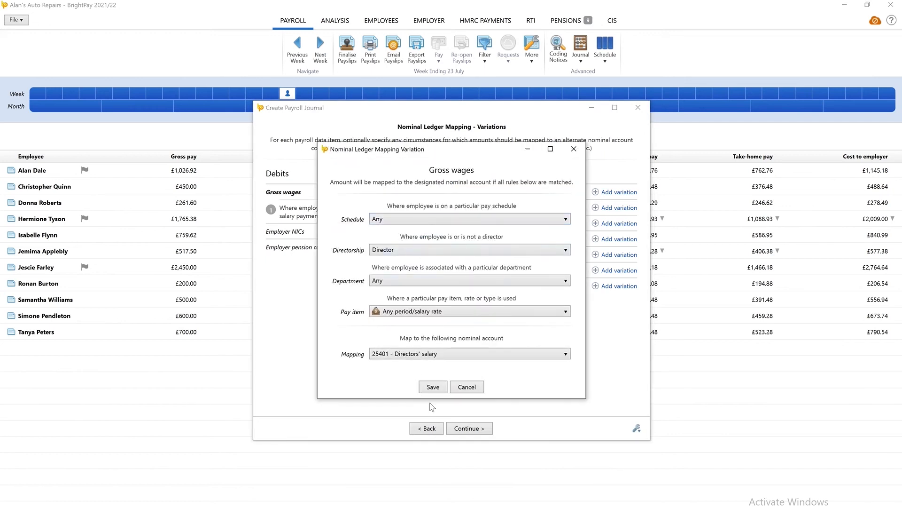
left_click(432, 388)
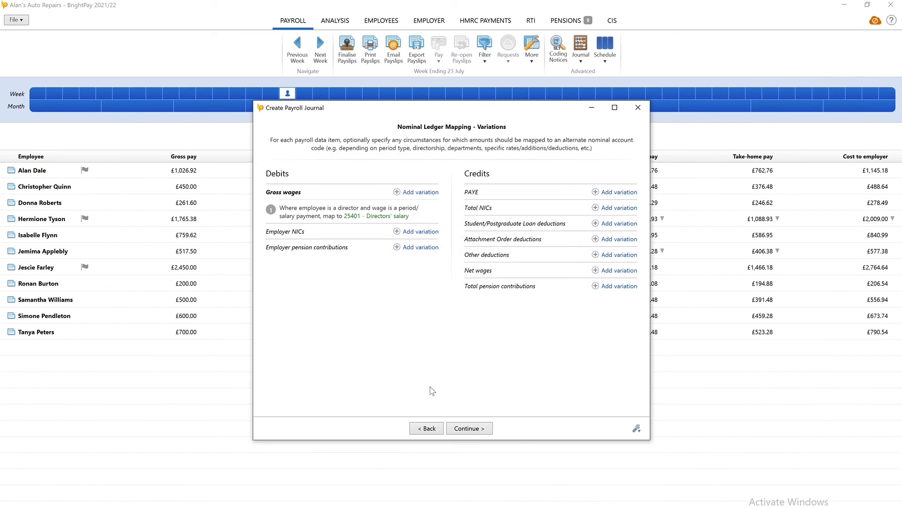
View the June 2021 journal (£68,939.01 each side), send it to KashFlow and confirm success.
left_click(468, 429)
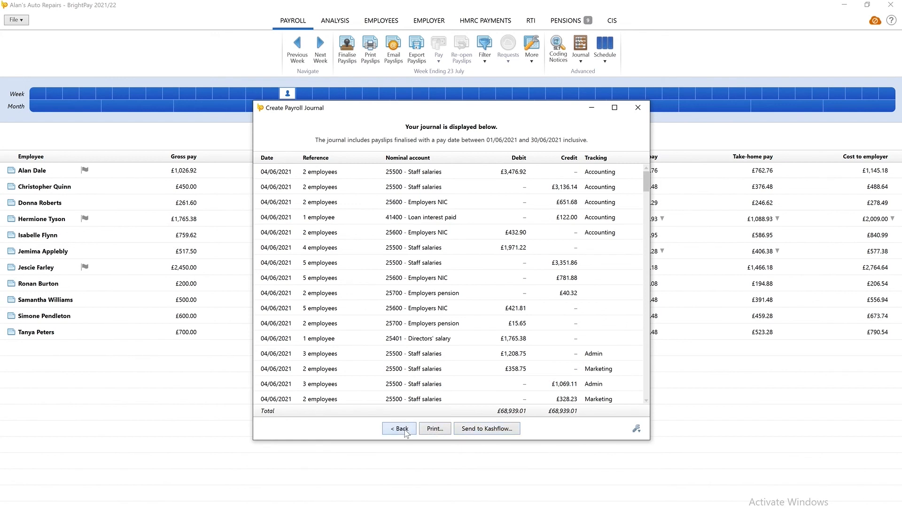
left_click(486, 428)
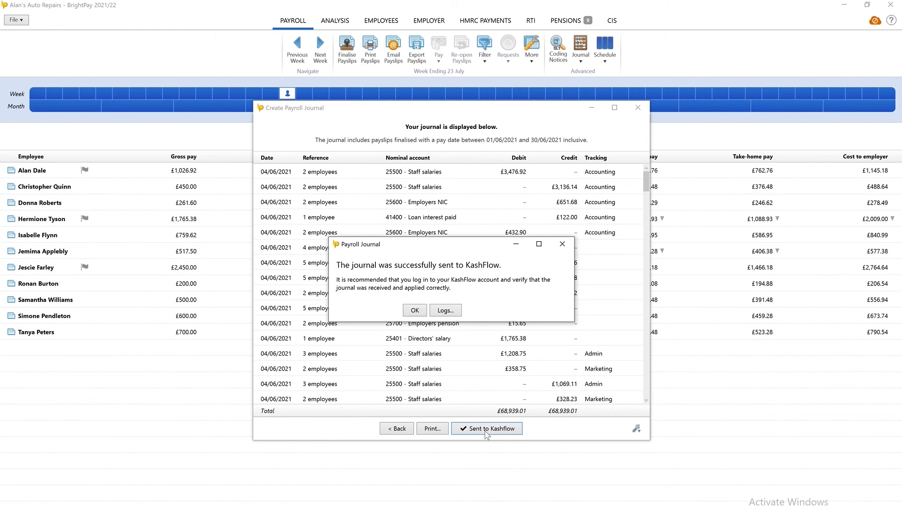
left_click(415, 309)
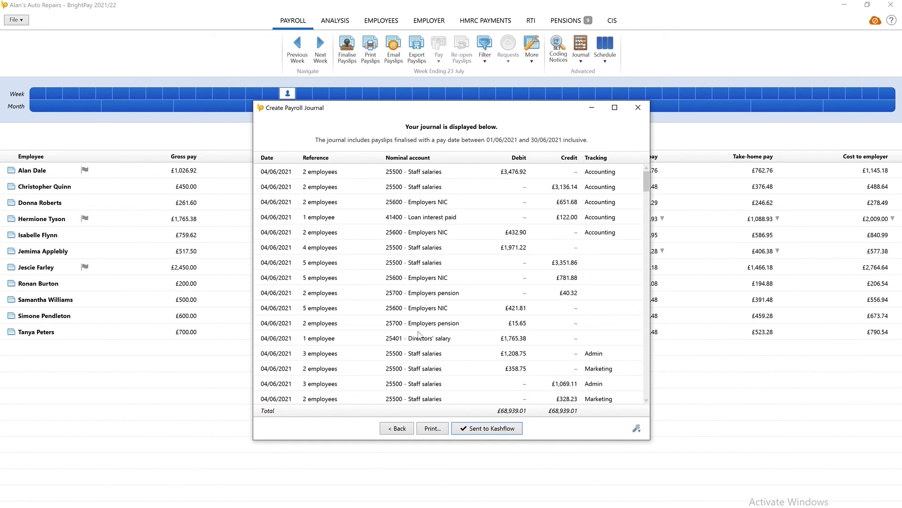
Preview the printable journal, close the journal window and save the Kashflow mapping changes.
left_click(430, 426)
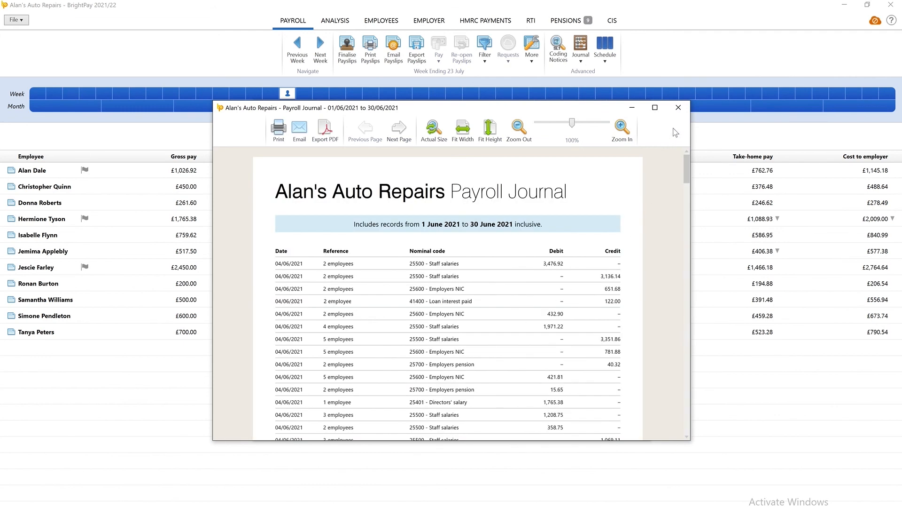
left_click(678, 108)
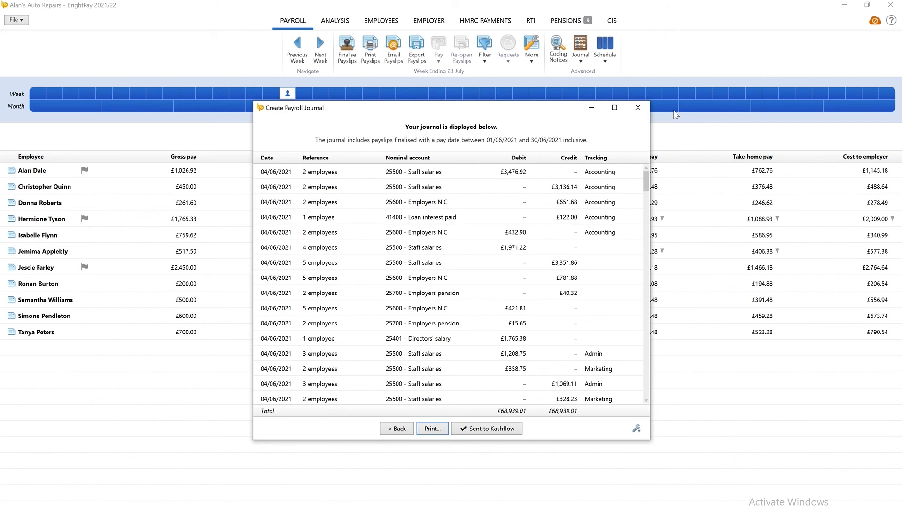
left_click(643, 113)
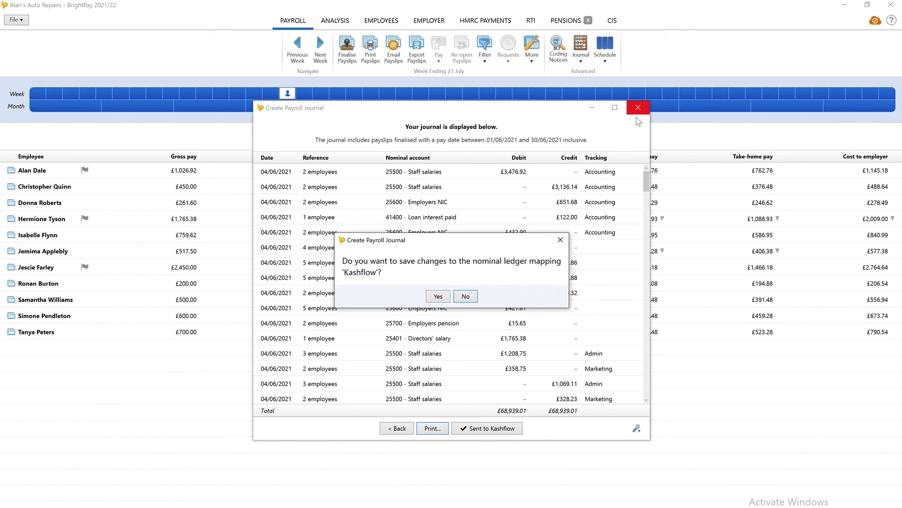
left_click(428, 299)
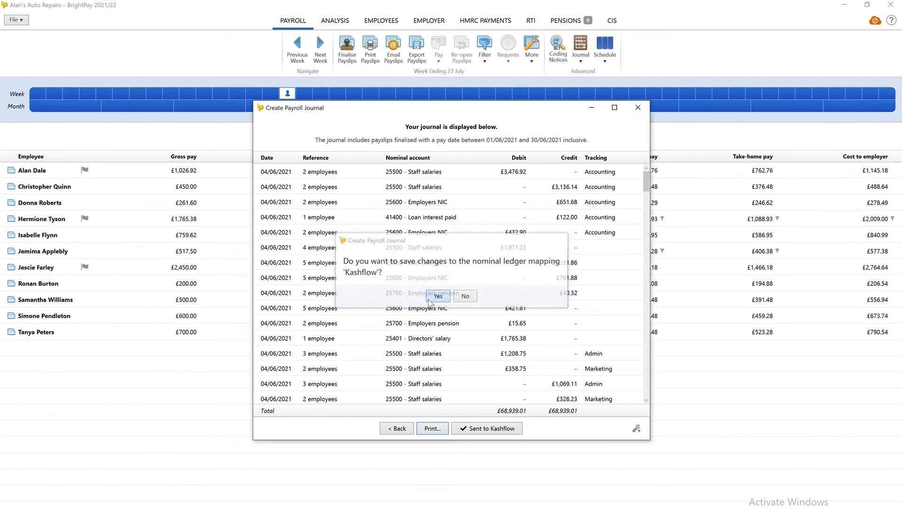